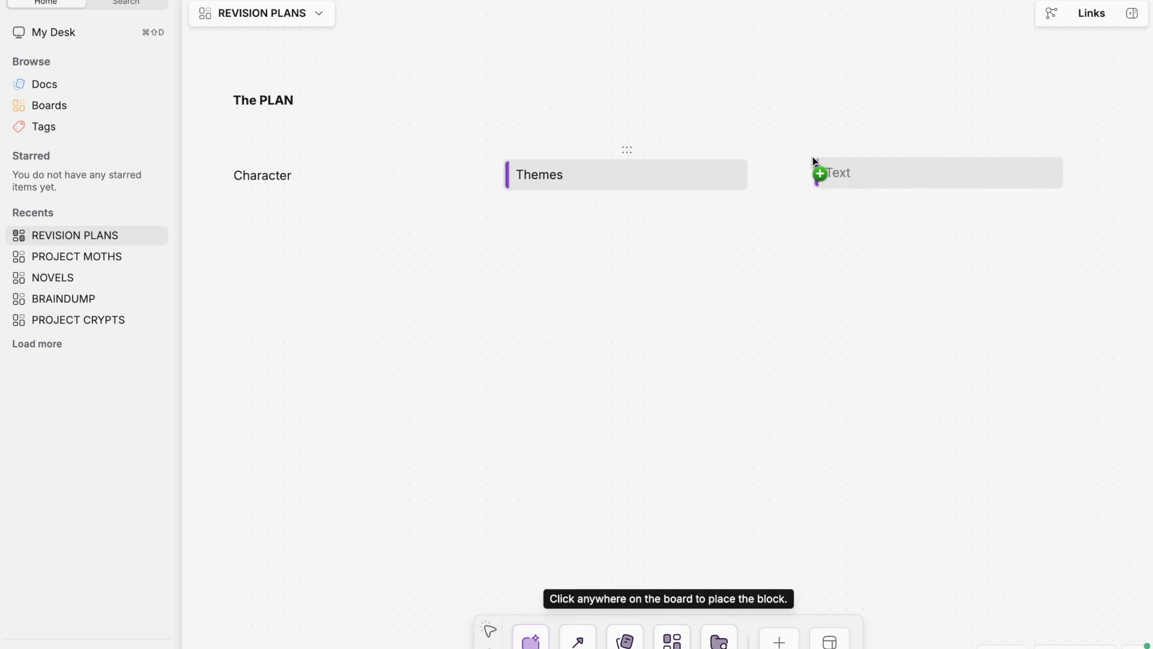
Add a "Plot" text block beside Themes and an empty text row beneath Character
click(821, 166)
text(Plot)
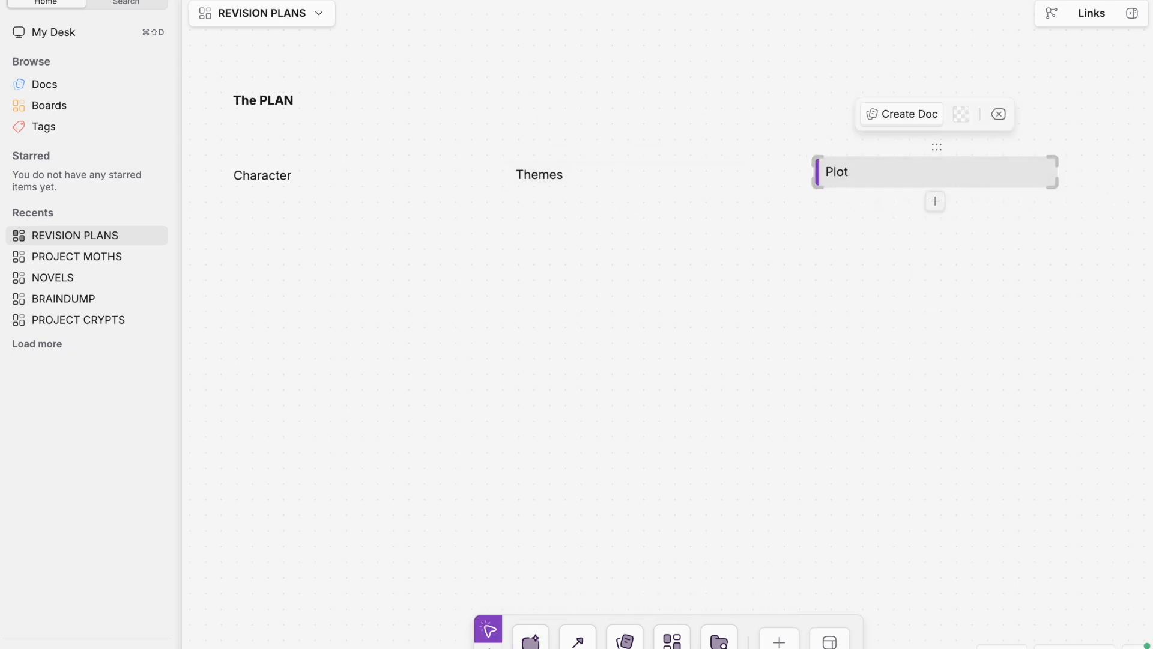
click(306, 179)
click(342, 202)
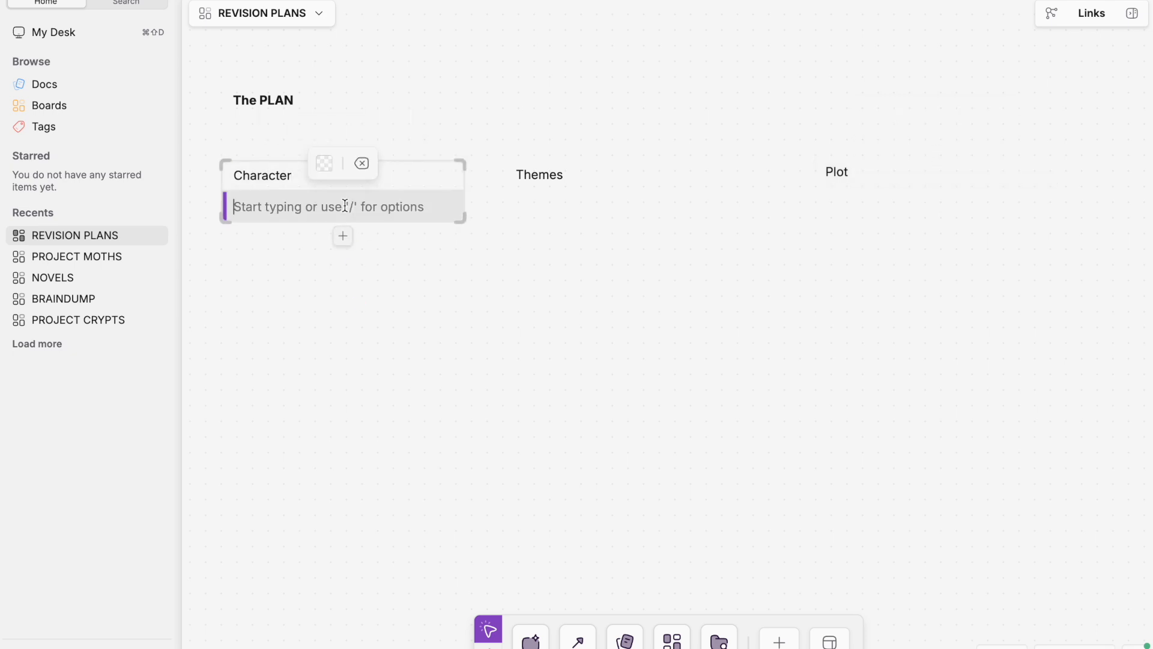
click(362, 301)
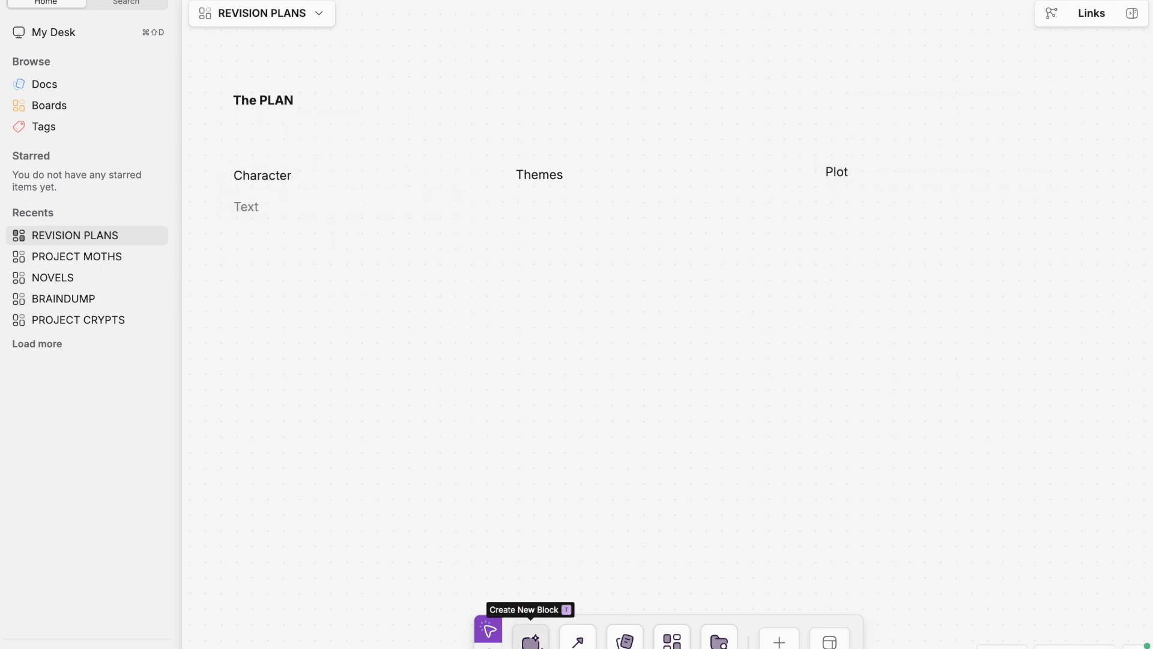
Add a bold "Overall" heading block between The PLAN and the Character block
click(532, 642)
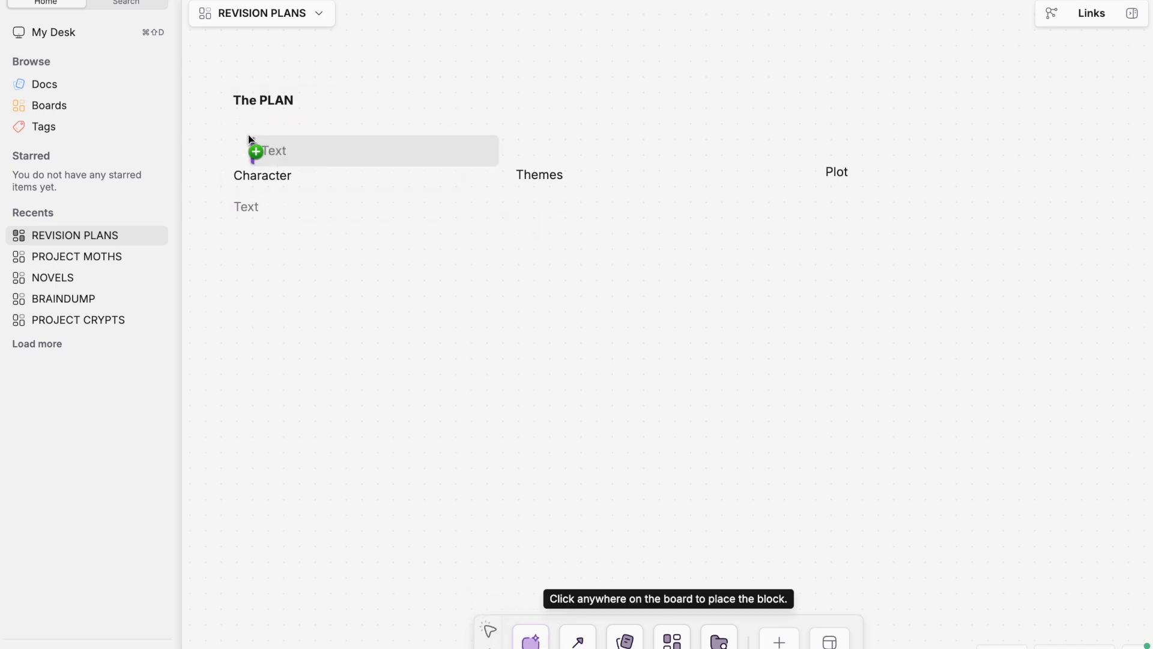
click(266, 138)
text(Overall)
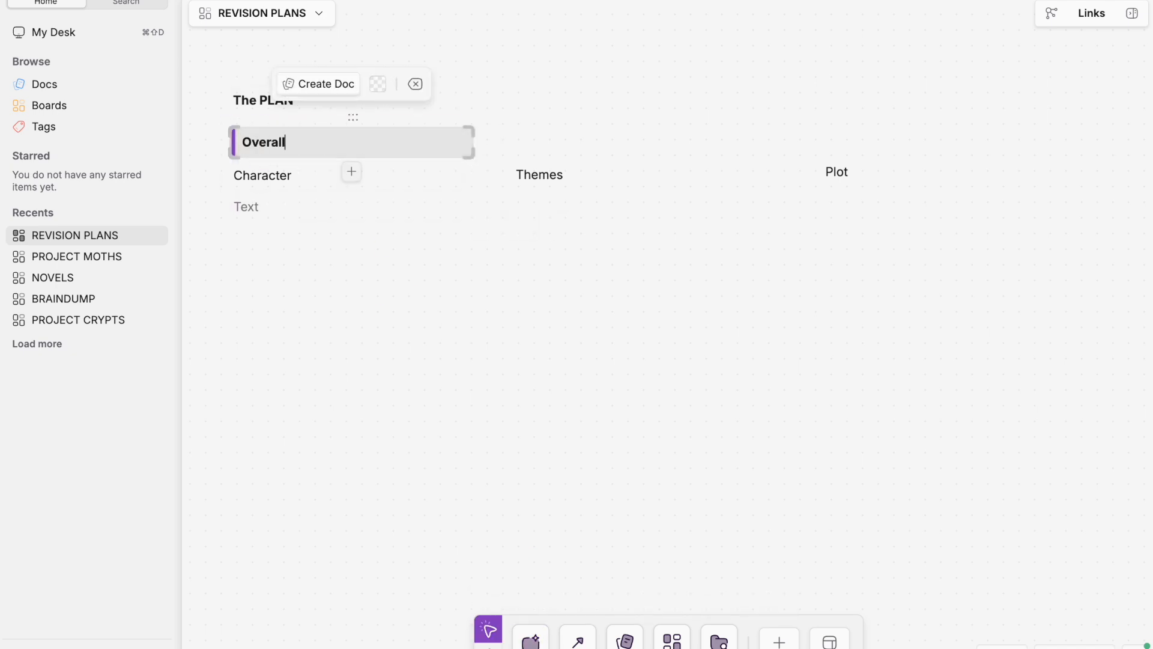
key(Escape)
Add a bold "Act One" heading block below the Character column and align the Overall heading with that column
click(531, 642)
click(248, 314)
drag(304, 124, 344, 121)
click(306, 330)
click(301, 327)
text(Act One)
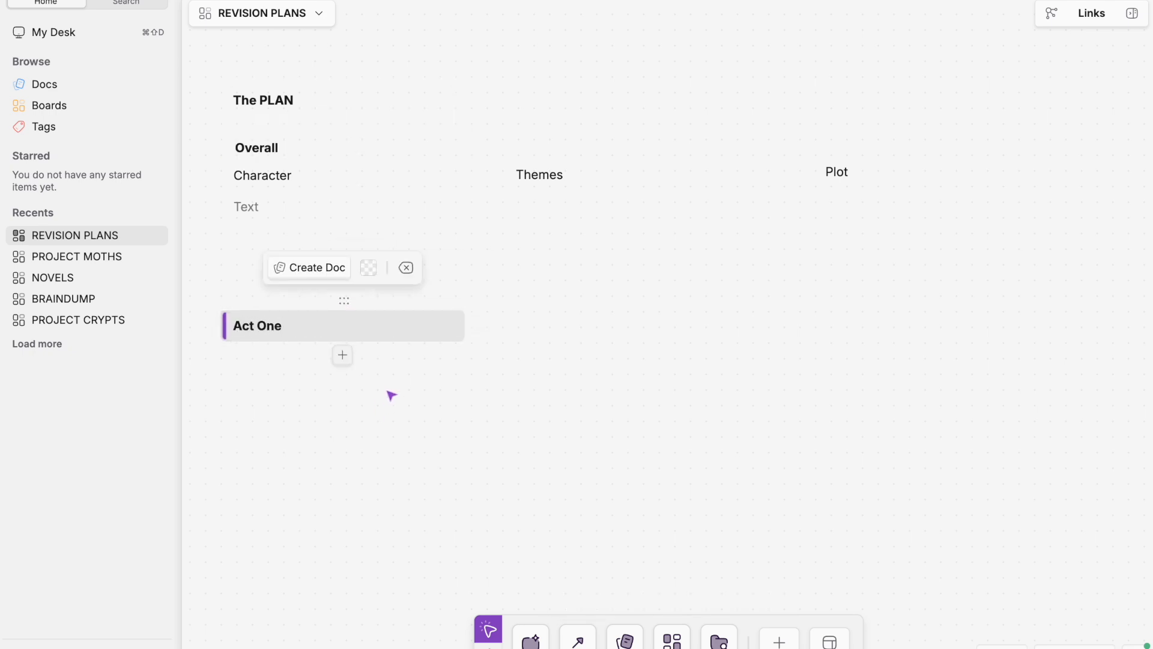
key(Escape)
Add a bold "Act Two" heading block beside Act One, under the Themes column
click(531, 642)
click(503, 309)
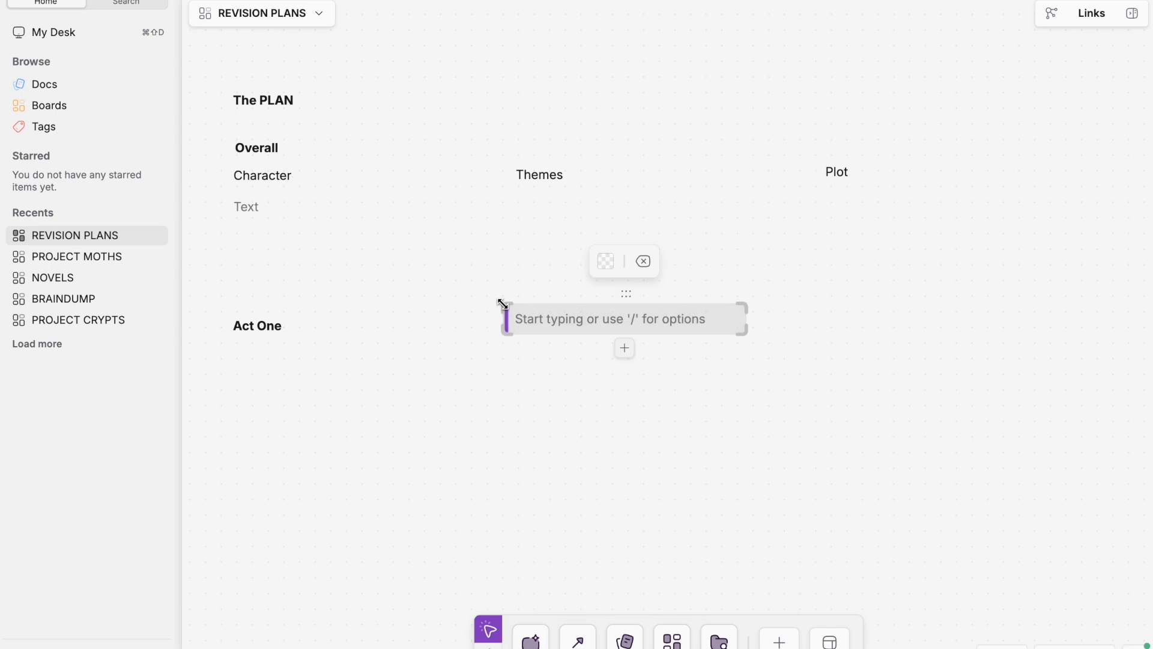
text(Act Two)
key(Escape)
Add a bold "Act Three" heading block under the Plot column and line up the Act Two and Act Three headings
click(531, 642)
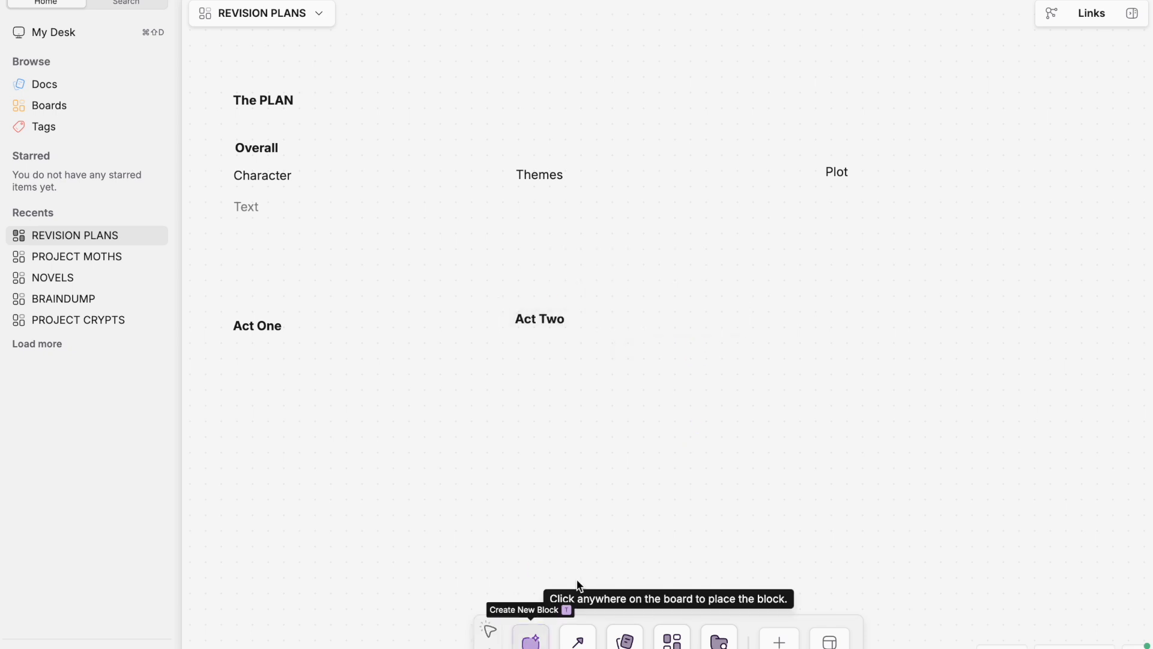
click(779, 308)
text(Act Three)
click(571, 330)
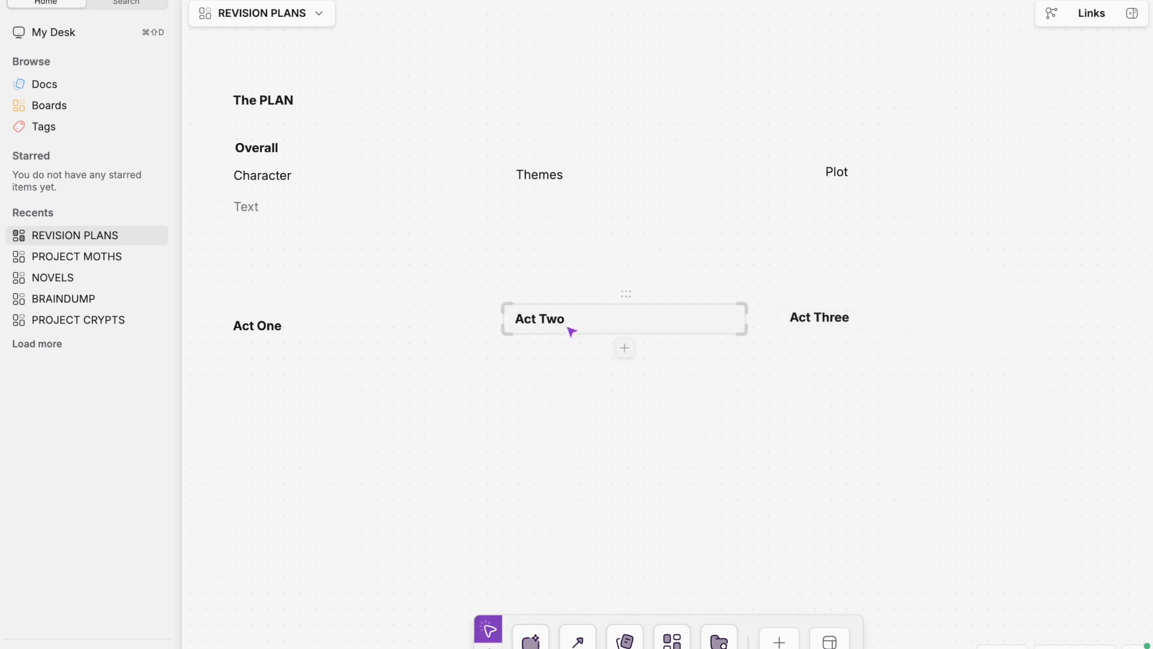
drag(616, 296, 615, 299)
drag(899, 293, 906, 295)
click(705, 395)
Write "Weaknesses: side character arcs & motivation (Kareem, Céline, Vic)" beneath Character, followed by an empty row
click(249, 209)
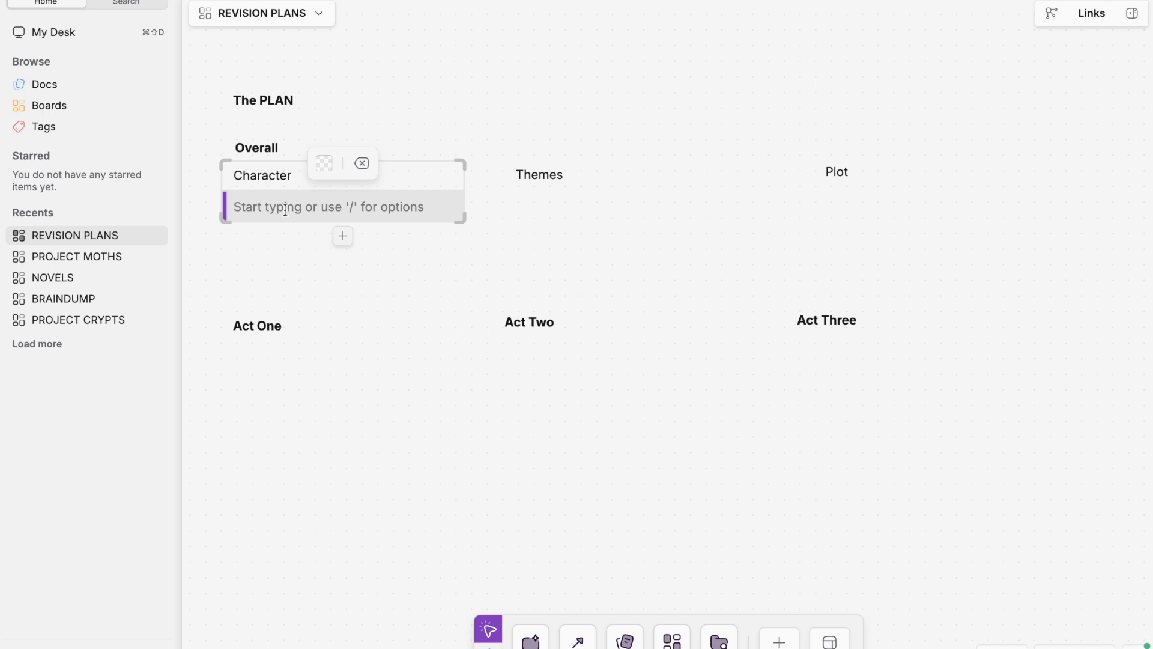
text(Weaknesses: side character arcs (Kareem, C)éline, )
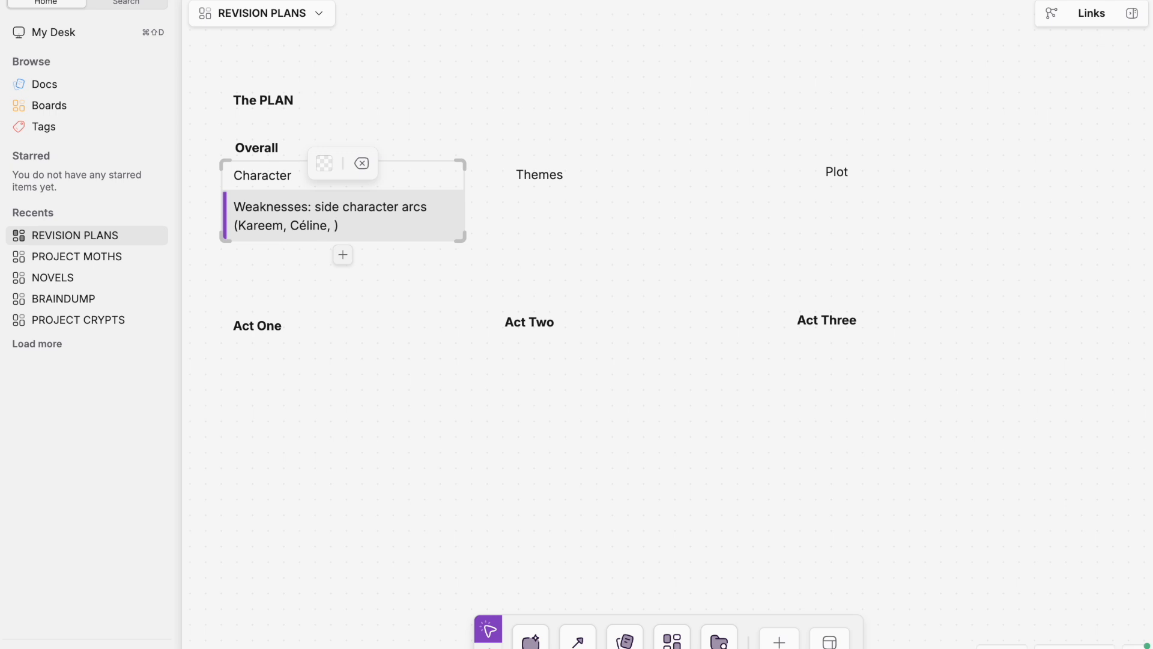
text(Vic)
key(Right)
key(Return)
key(Return)
key(BackSpace)
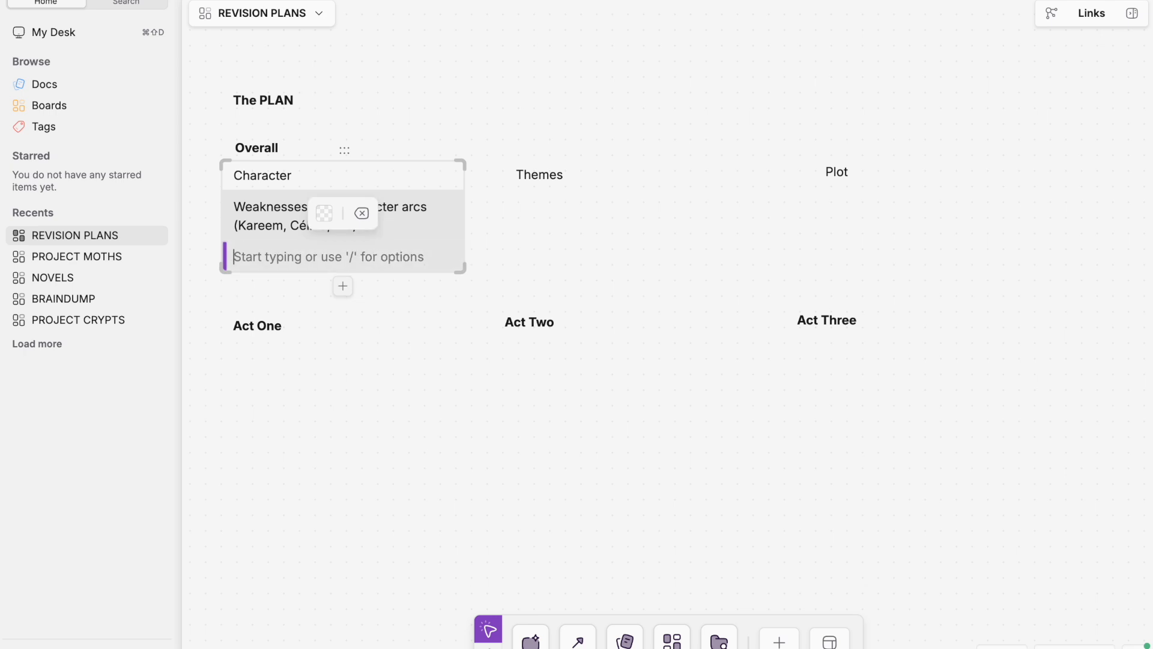
click(414, 224)
text(& motivation)
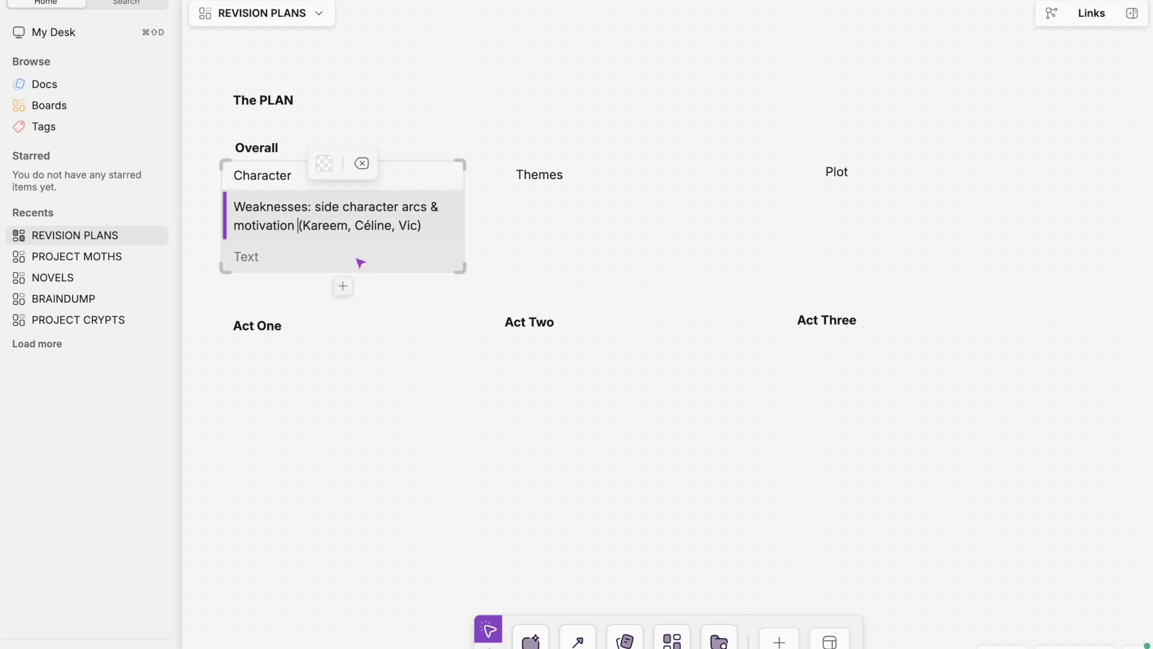
Enter "Goal:" in the empty row under Weaknesses and change the Character heading to "Characters"
click(354, 258)
text(Goal)
click(309, 175)
text(s)
click(317, 264)
text(:)
Italicize the words "Goal", "Characters" and "Weaknesses" in the character block
drag(234, 257, 262, 257)
key(super+i)
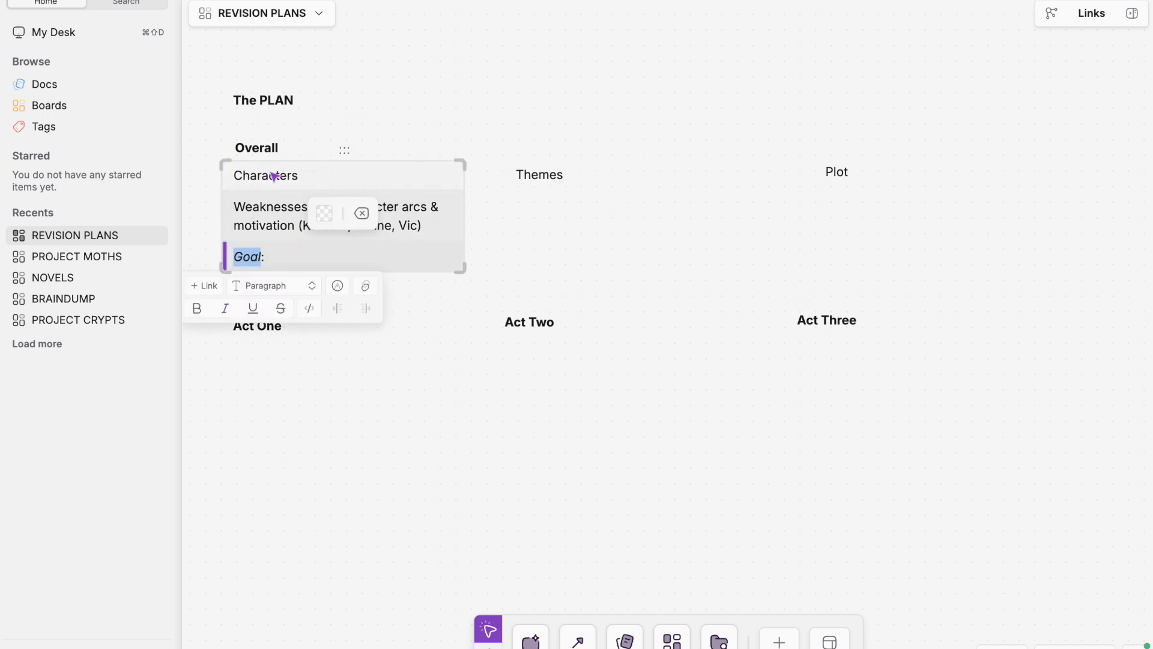
click(270, 173)
double_click(269, 175)
key(super+i)
click(417, 242)
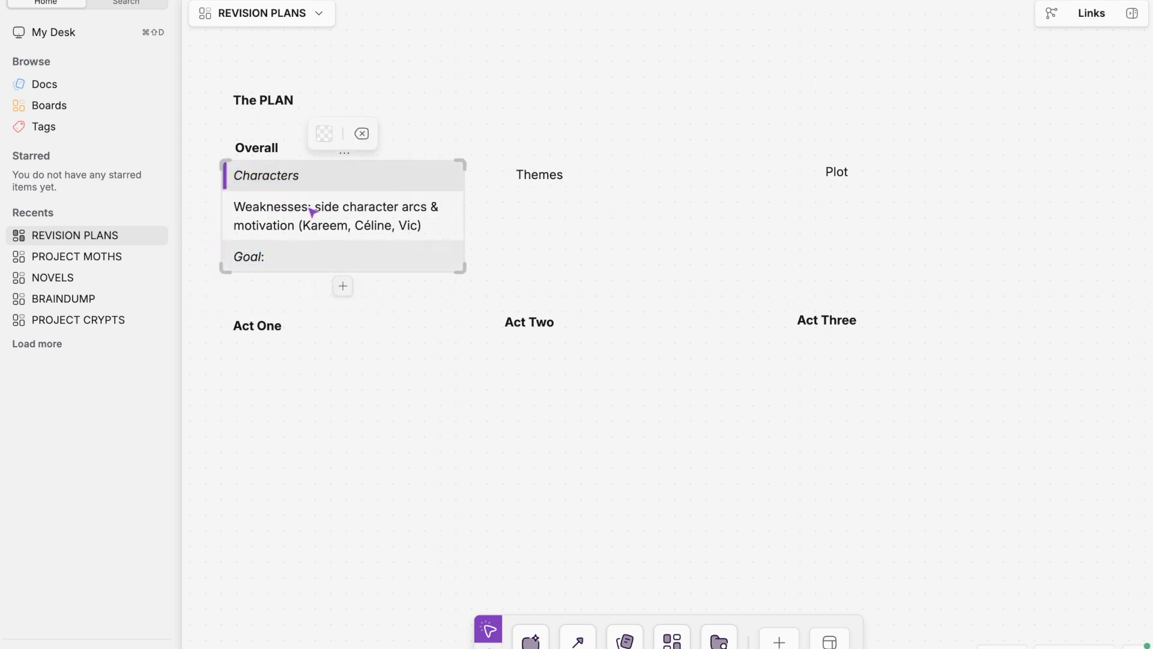
double_click(270, 206)
key(super+i)
Replace the "Goal:" row with an empty bullet list item
click(426, 253)
text(F)
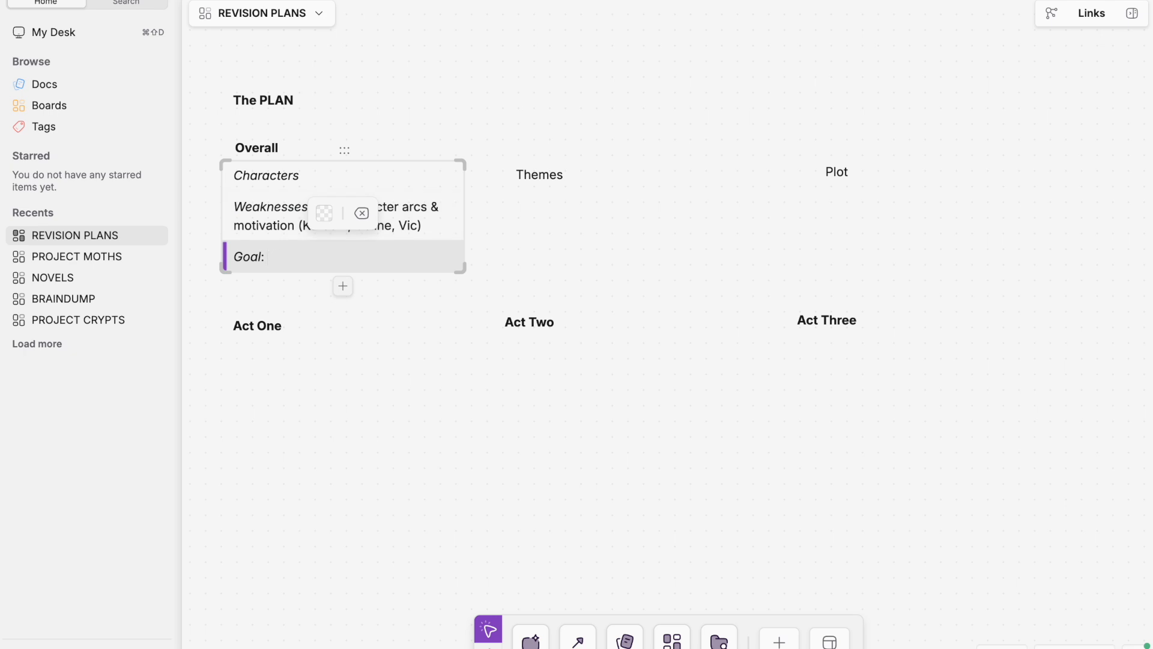
key(BackSpace)
key(BackSpace)
key(BackSpace)
key(BackSpace)
key(BackSpace)
text(- )
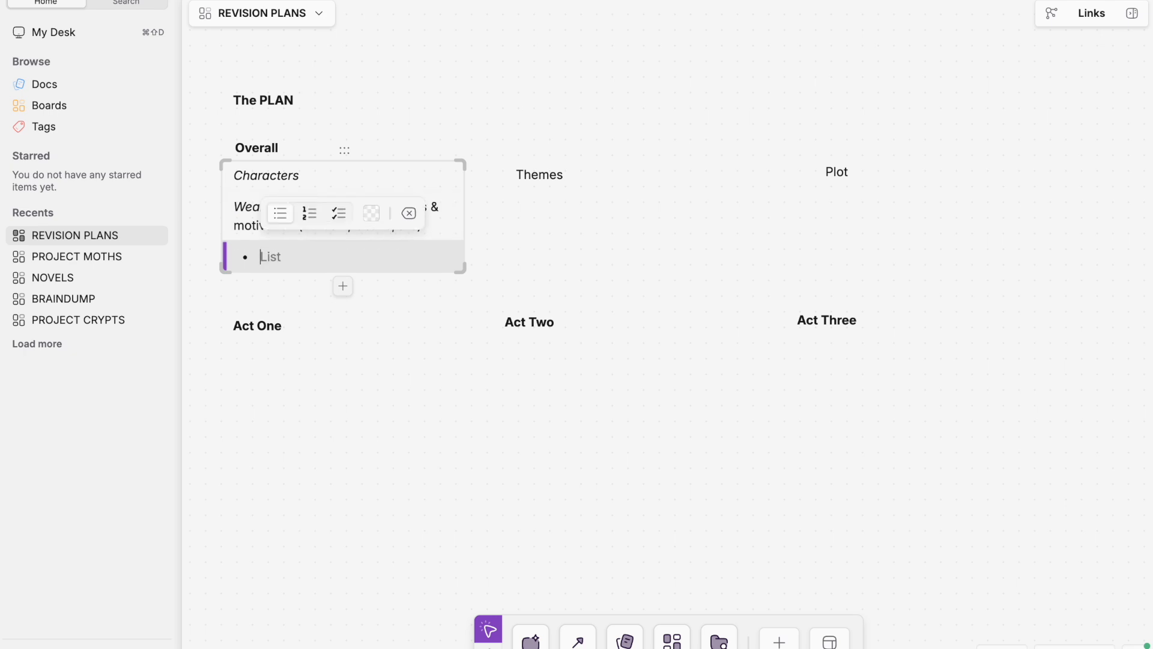
text(Give Kareem another arc)
Fill the bullet with "Give Kareem a pivot point beat that emphasizes his internal growth (embracing kindness & altruism)"
key(BackSpace)
key(BackSpace)
key(BackSpace)
key(BackSpace)
key(BackSpace)
key(BackSpace)
key(BackSpace)
key(BackSpace)
key(BackSpace)
key(BackSpace)
text(pivot poin)
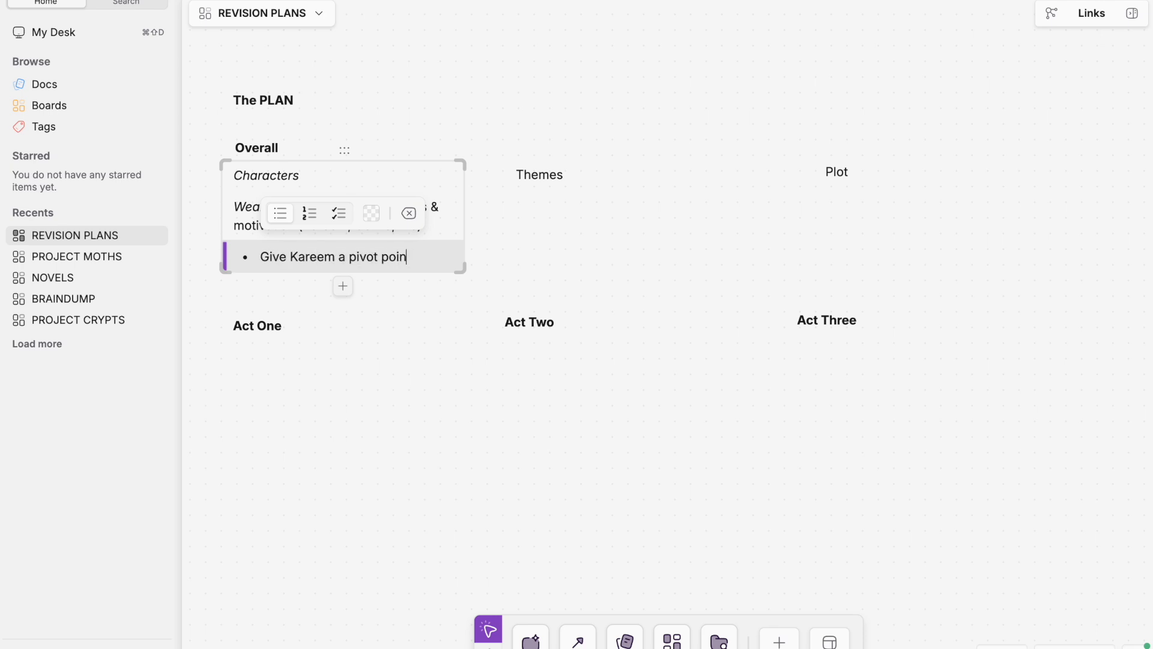
text(t beat that emphasizes his internal g)
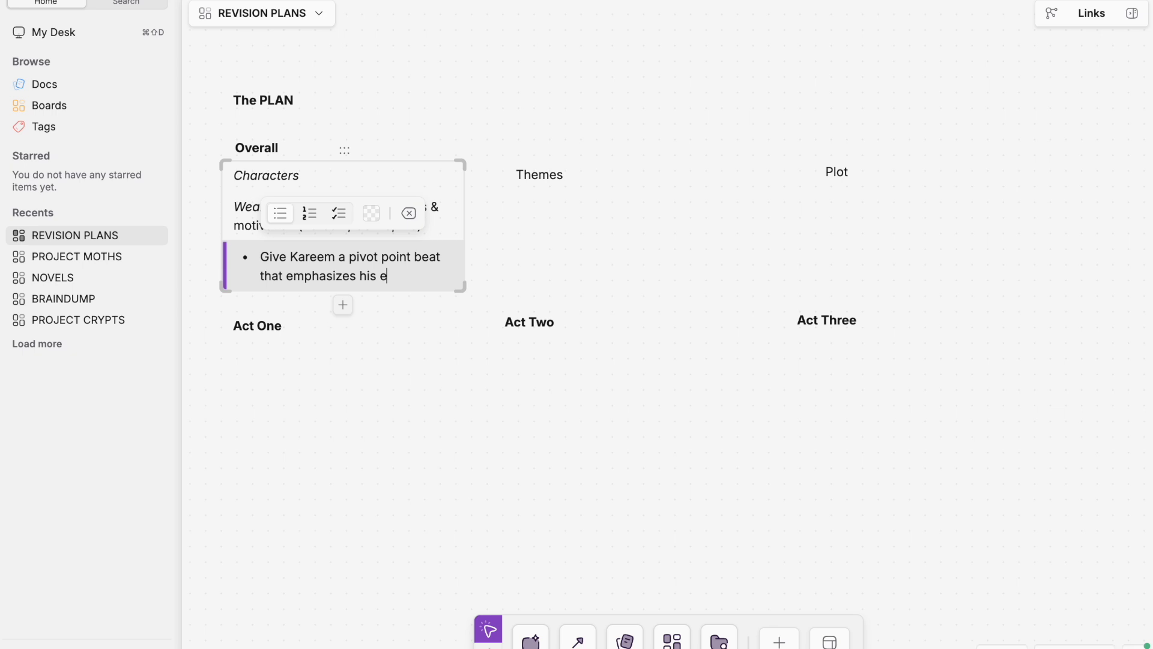
text(rowth (embracing kindness,)
key(BackSpace)
text(& altruism))
Move the Act One heading block off the character notes into the empty area below Act Two
click(318, 336)
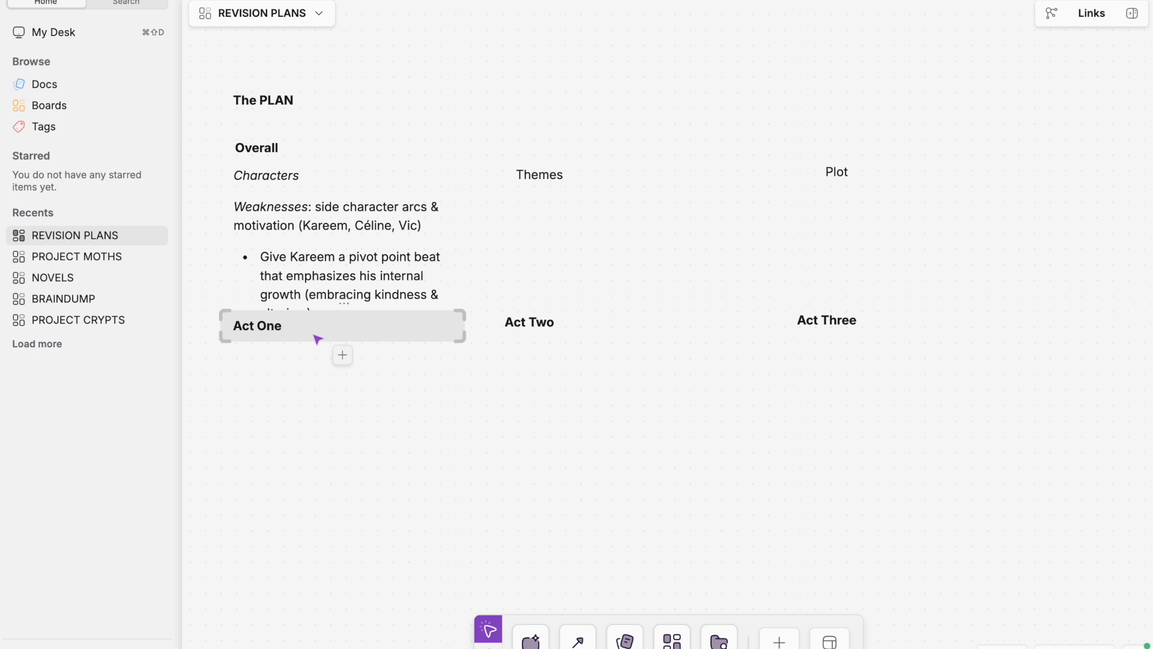
drag(350, 308, 662, 443)
drag(459, 494, 709, 494)
drag(490, 519, 755, 332)
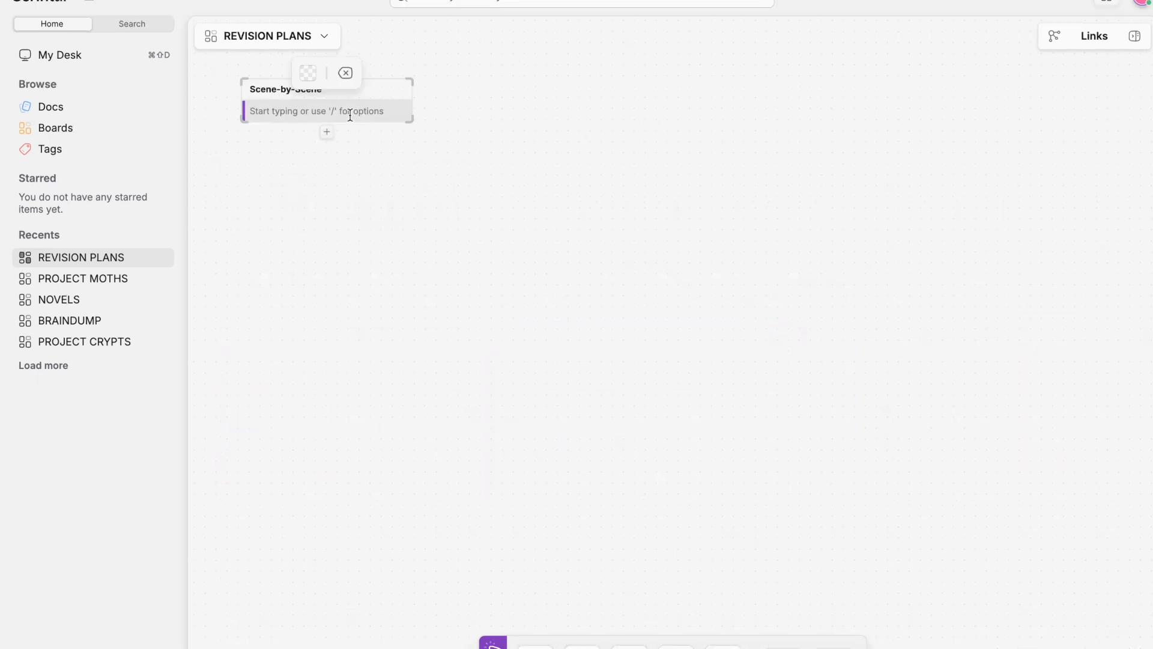
Add "Act 1" and "Scene 1: Lark arrives on campus for the test" under the Scene-by-Scene heading
text(Act 1)
key(Return)
text(Scene 1: Lark)
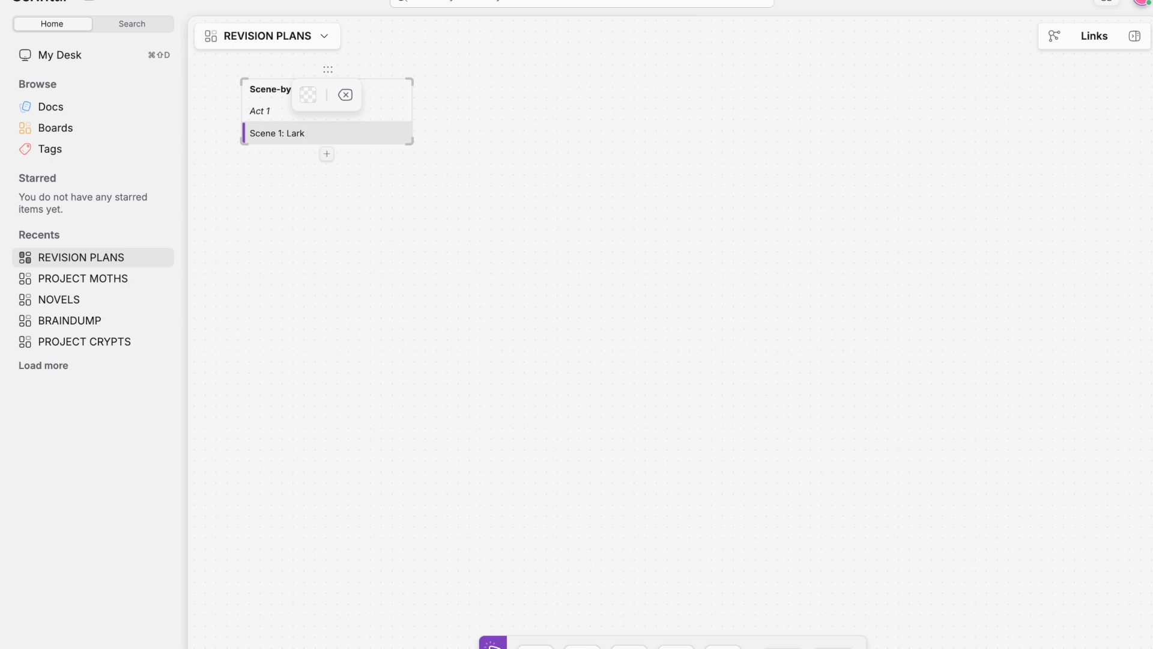
text(campus for the test. [first trial, showing magic system)
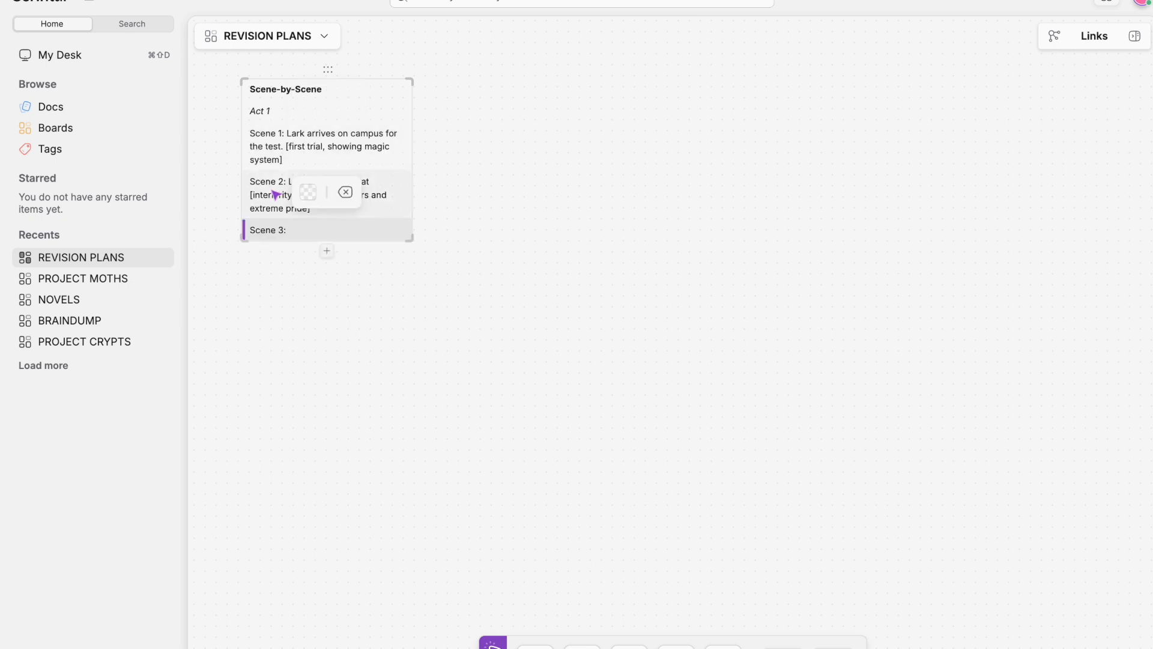
Close the quotation mark after 'chat' in Scene 2 and complete Scene 3 with "Lark is called up for the trial."
click(353, 181)
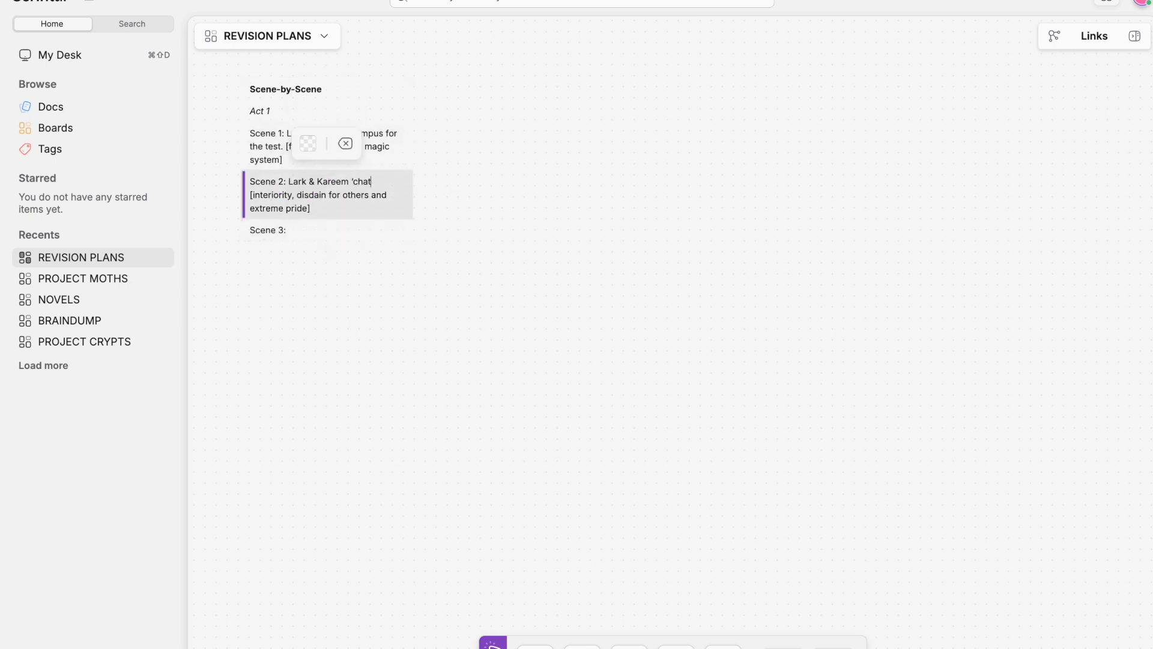
click(369, 237)
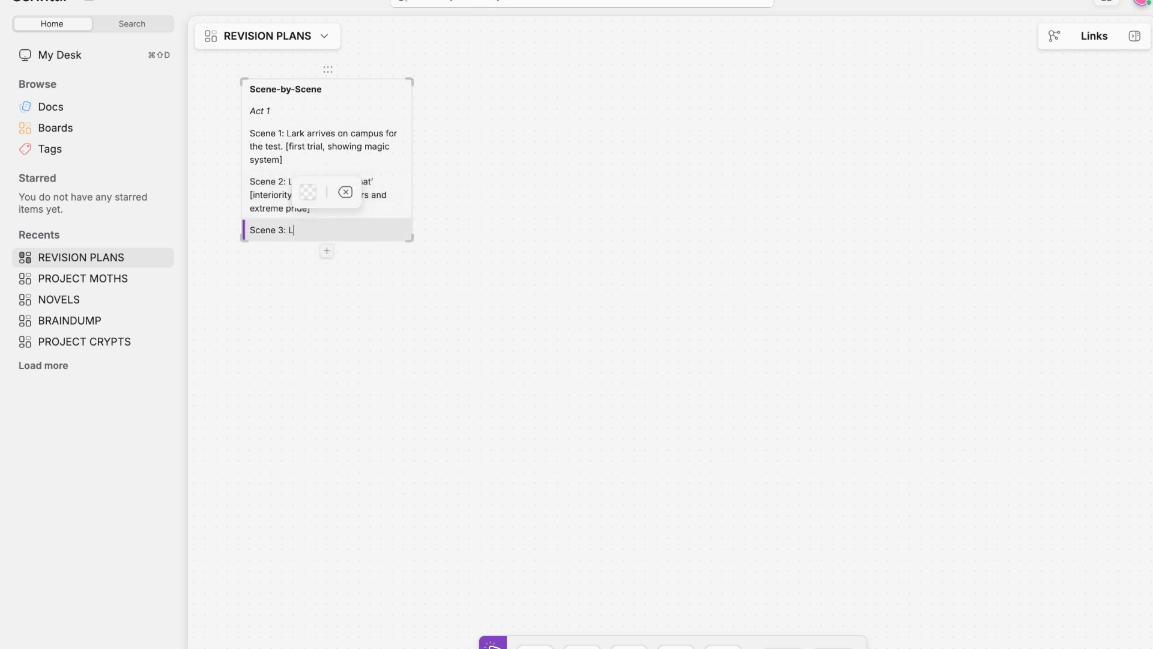
text(ed up for the test.)
key(BackSpace)
text(ial.)
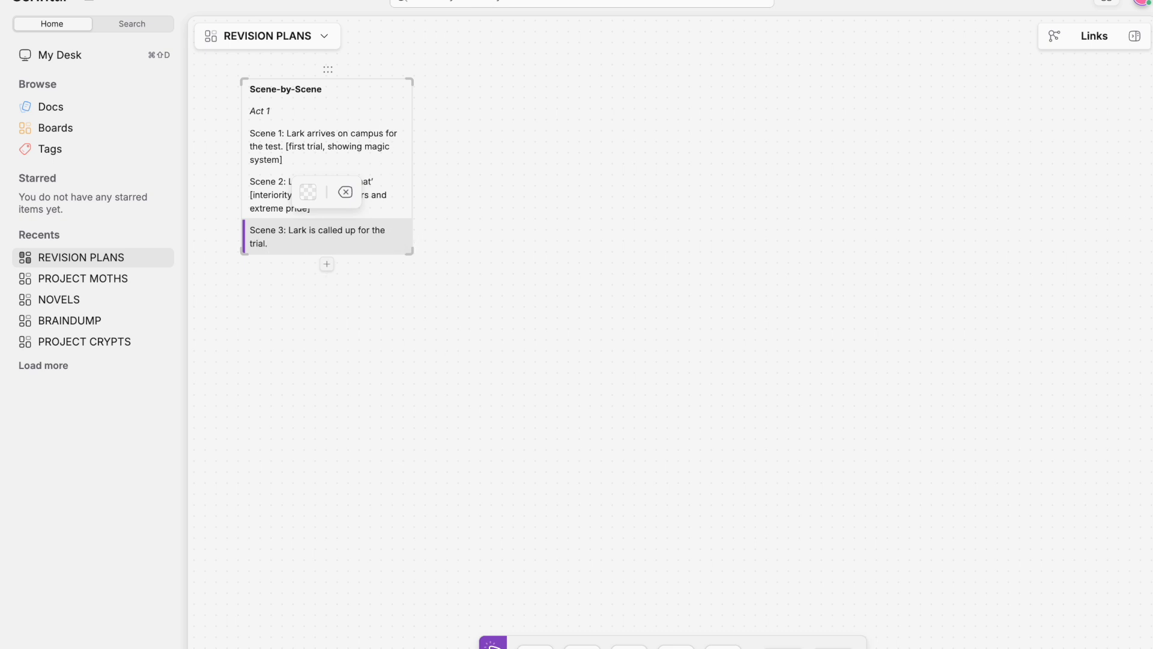
Add the line "Scene 4: Lark undergoes the first trial" below Scene 3
key(Return)
text(Scene)
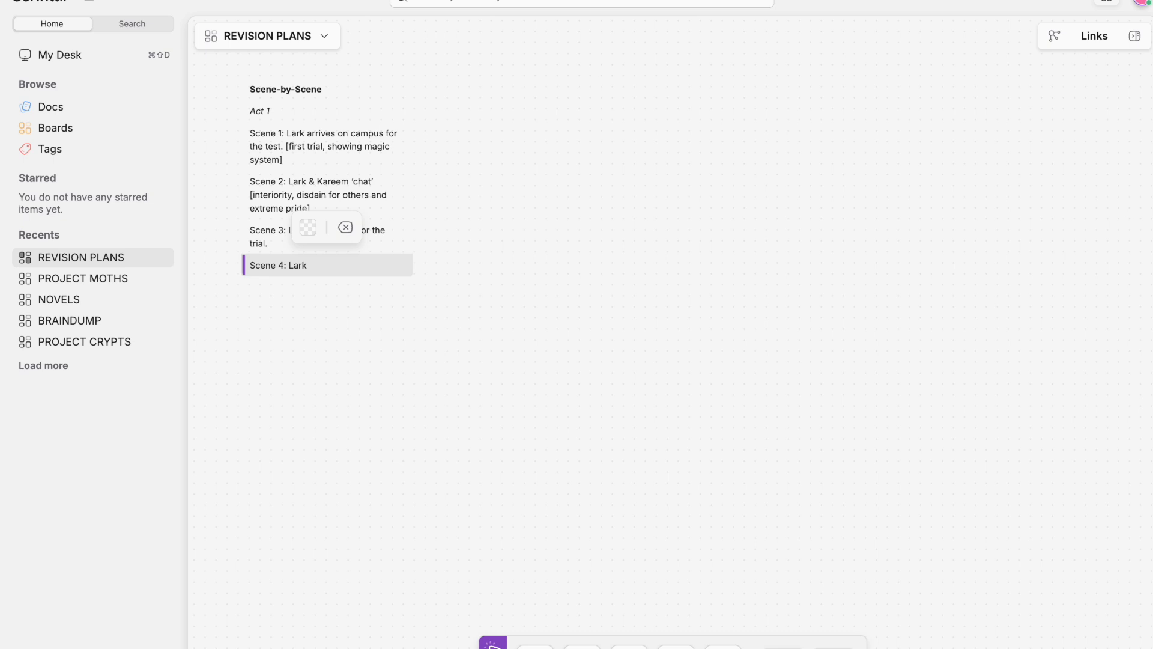
text(4: Lark undergoes the first trial. [more interiority, this tim)
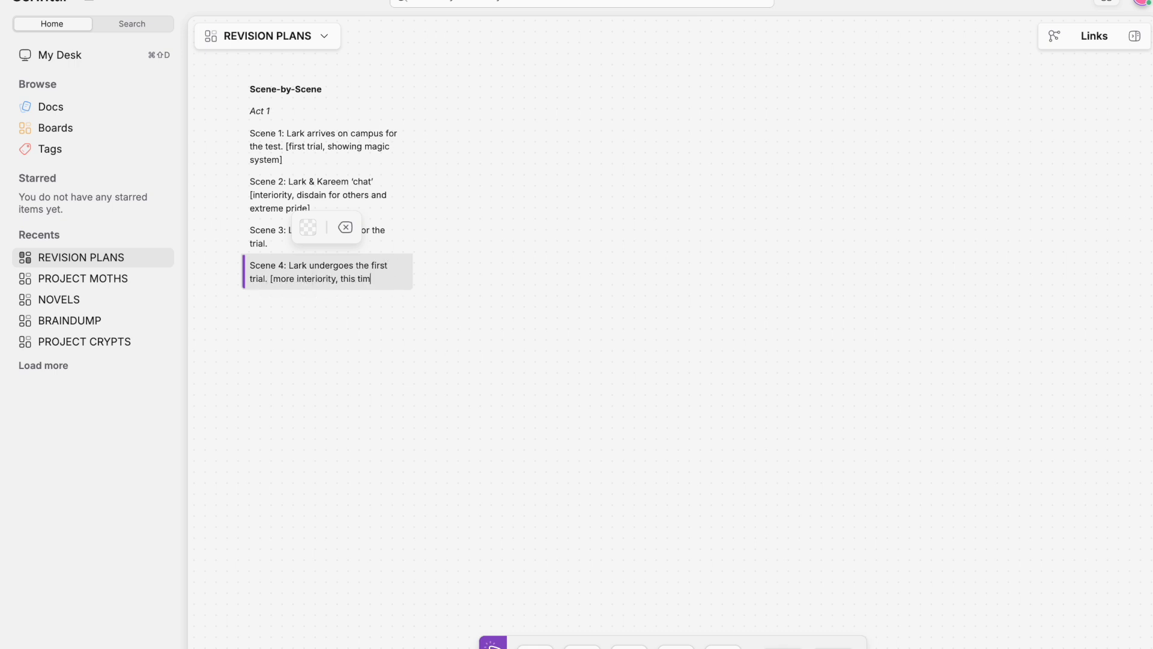
text(e about ambition avs. anxieties over not being good enough/being an outlier/outcast])
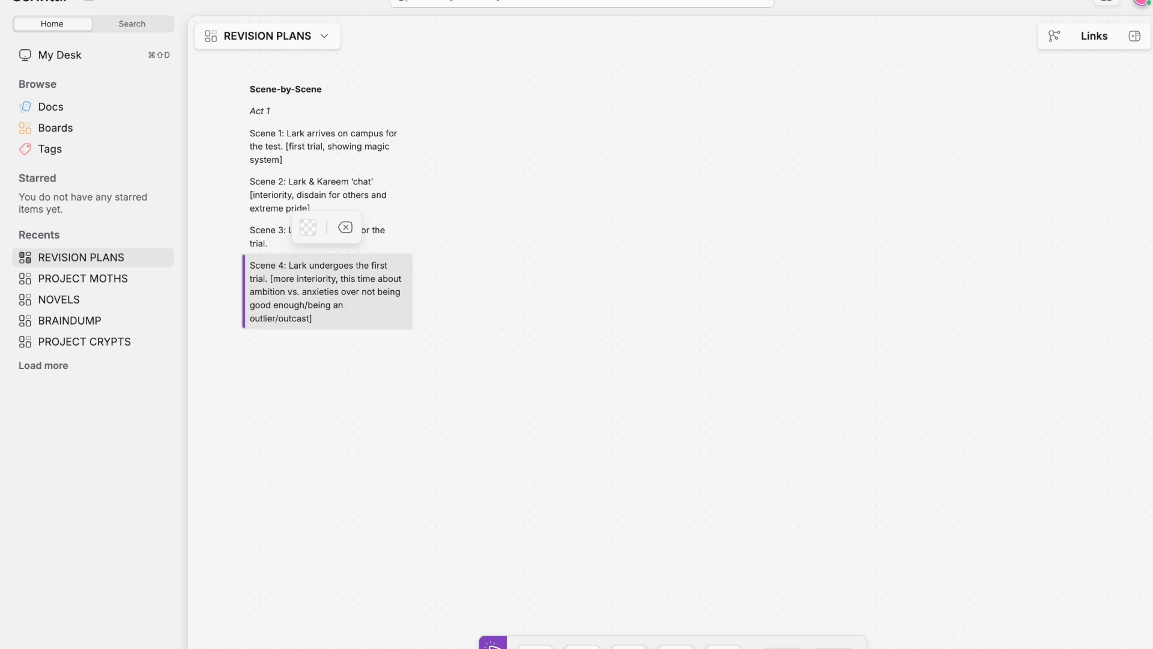
Append "[more interiority, this time about ambition vs. anxieties over not being good enough/being an outlier/outcast]" to Scene 4 and start a "Scene 5:" line
key(Return)
text(Scene 5:)
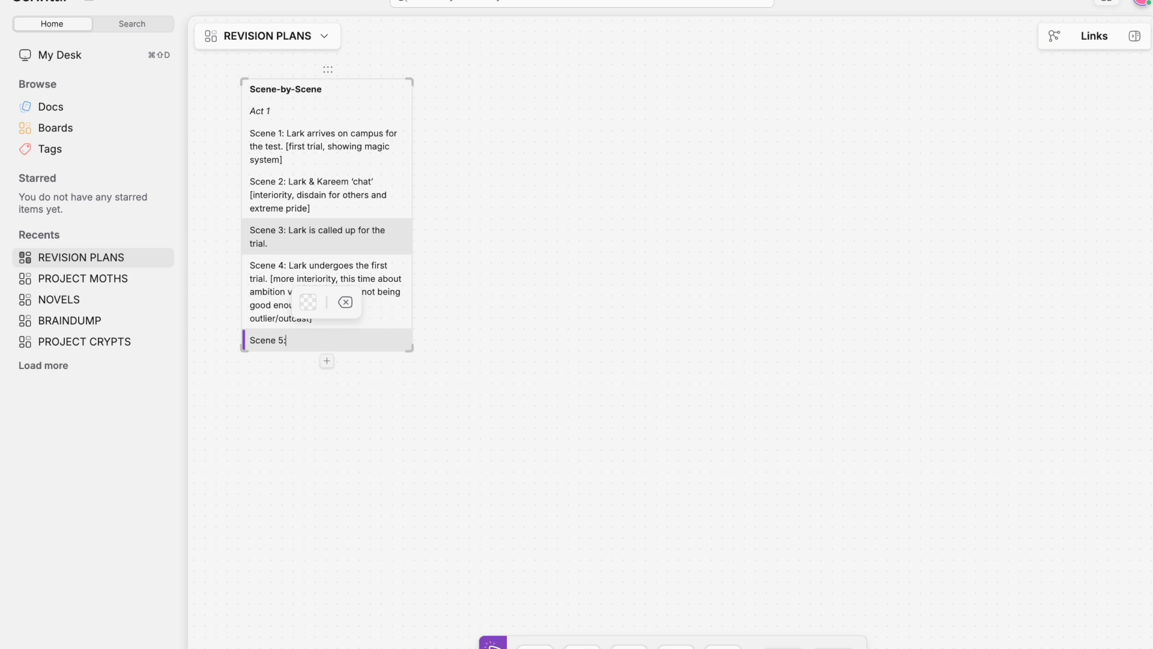
Create a "Revision Checklist" heading block beside the Scene-by-Scene block
double_click(484, 78)
text(Reiv)
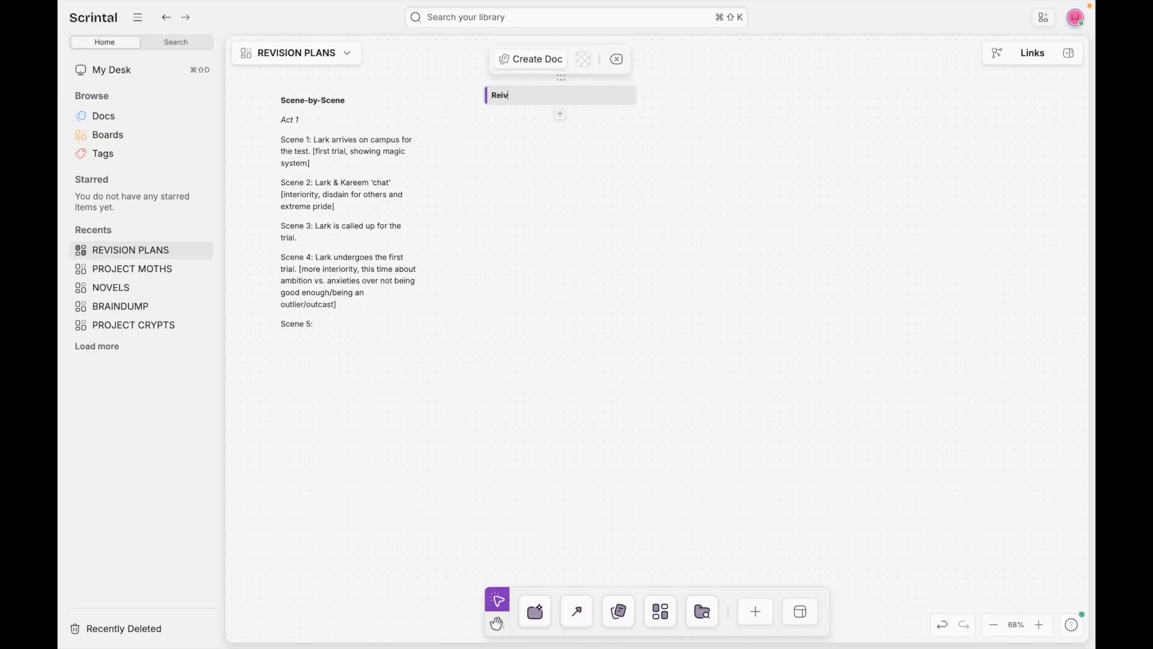
text(sion Checklist)
Add a task list beneath Revision Checklist with the item "write a new scene where the magic is used early on to show the magic system"
click(559, 113)
text(/)
scroll(541, 194, down, 1)
scroll(541, 194, down, 3)
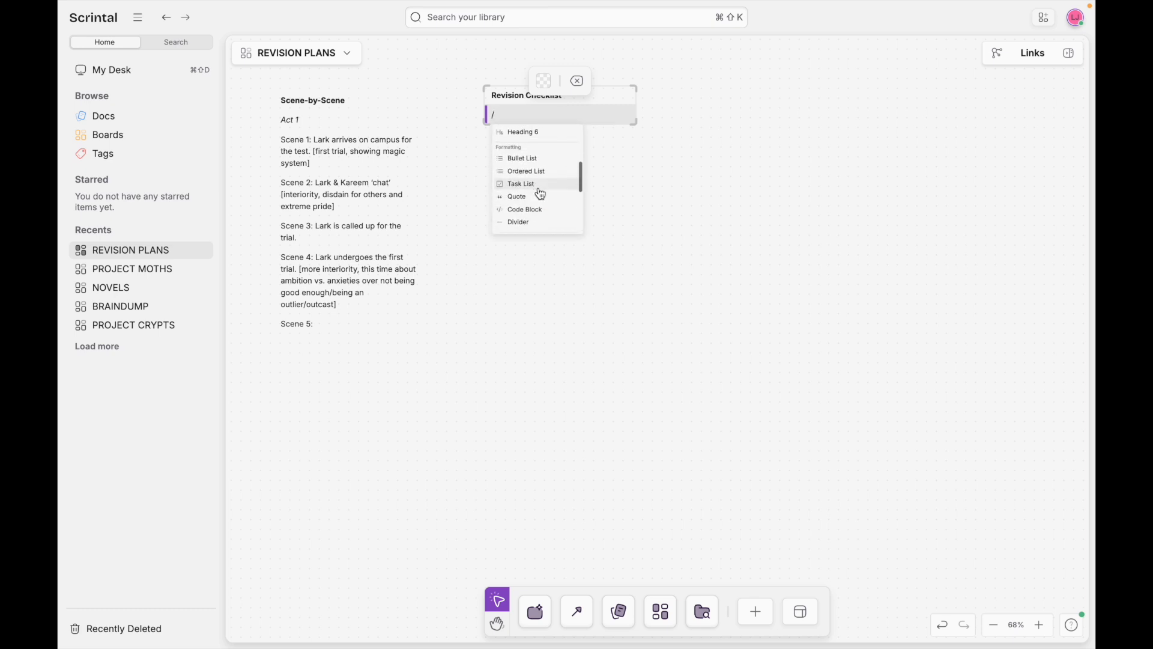
click(541, 193)
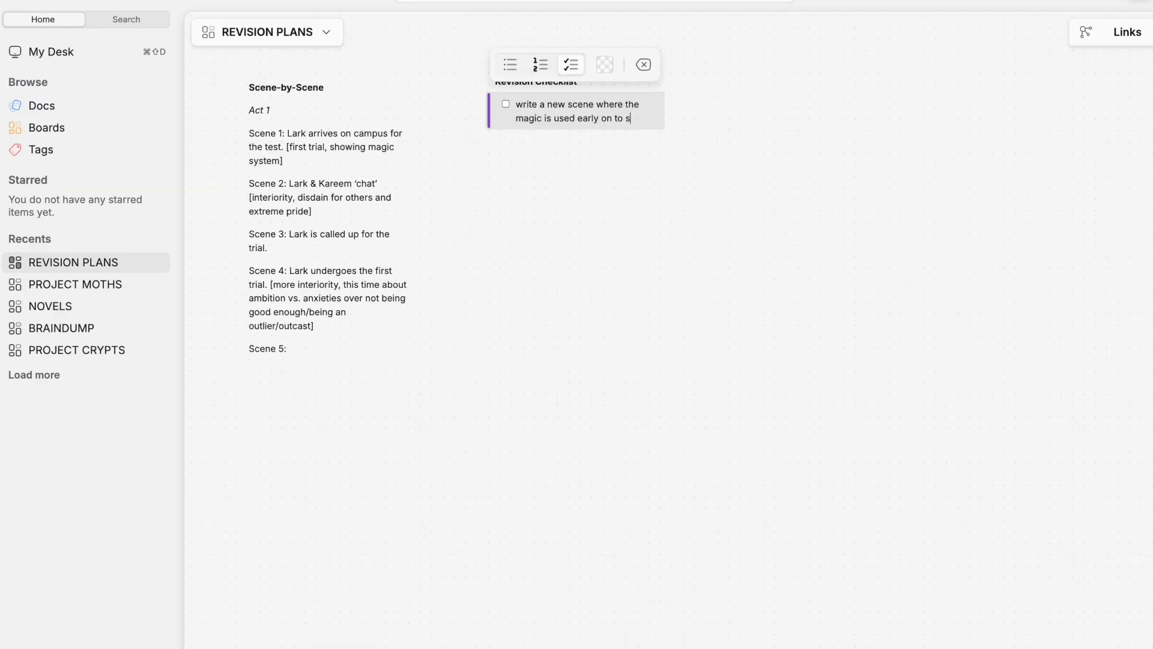
text(how the magic system)
Add the checklist item "introduce more foreshadowing for Lark's past"
key(Return)
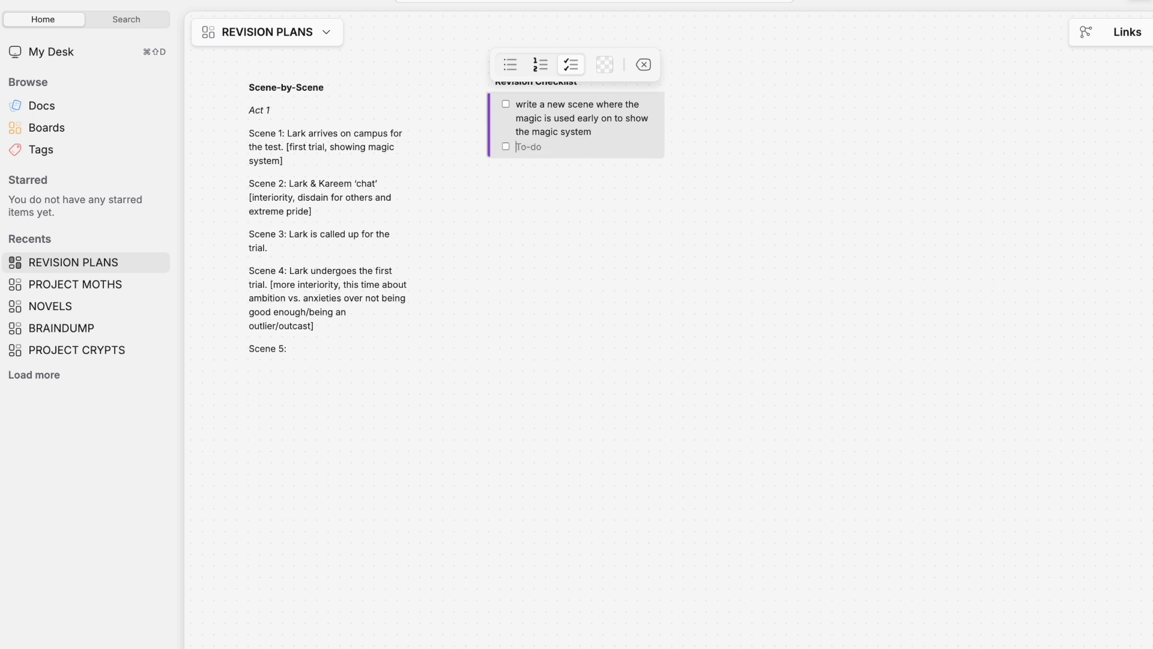
text(introduce more f)
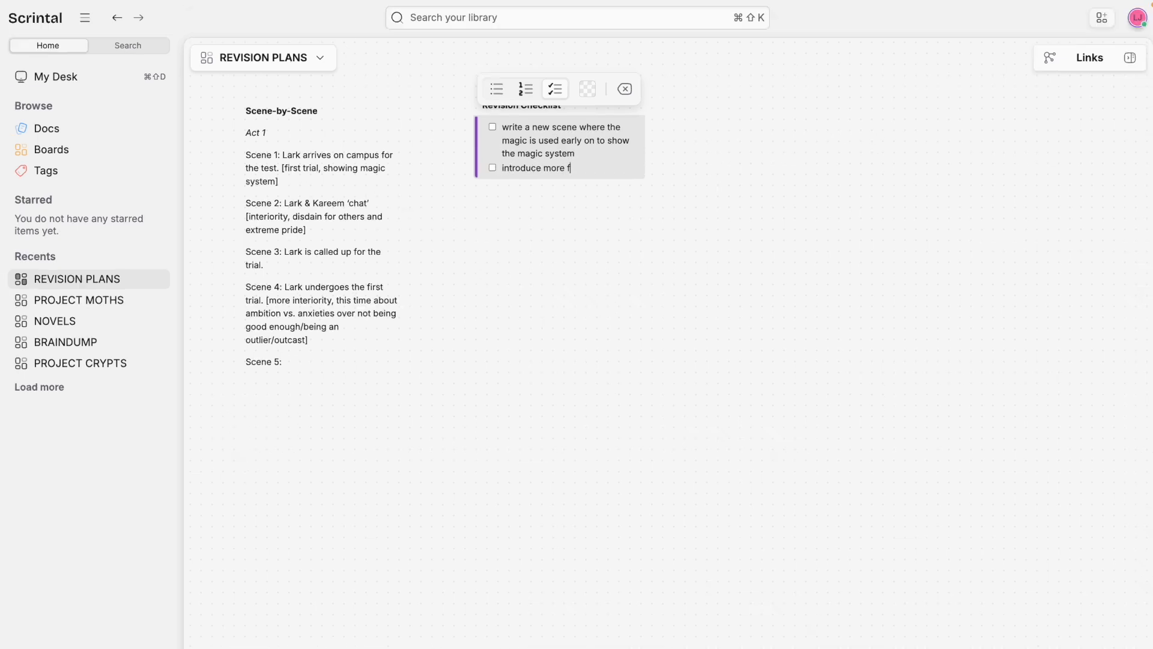
text(oreshadowin for t)
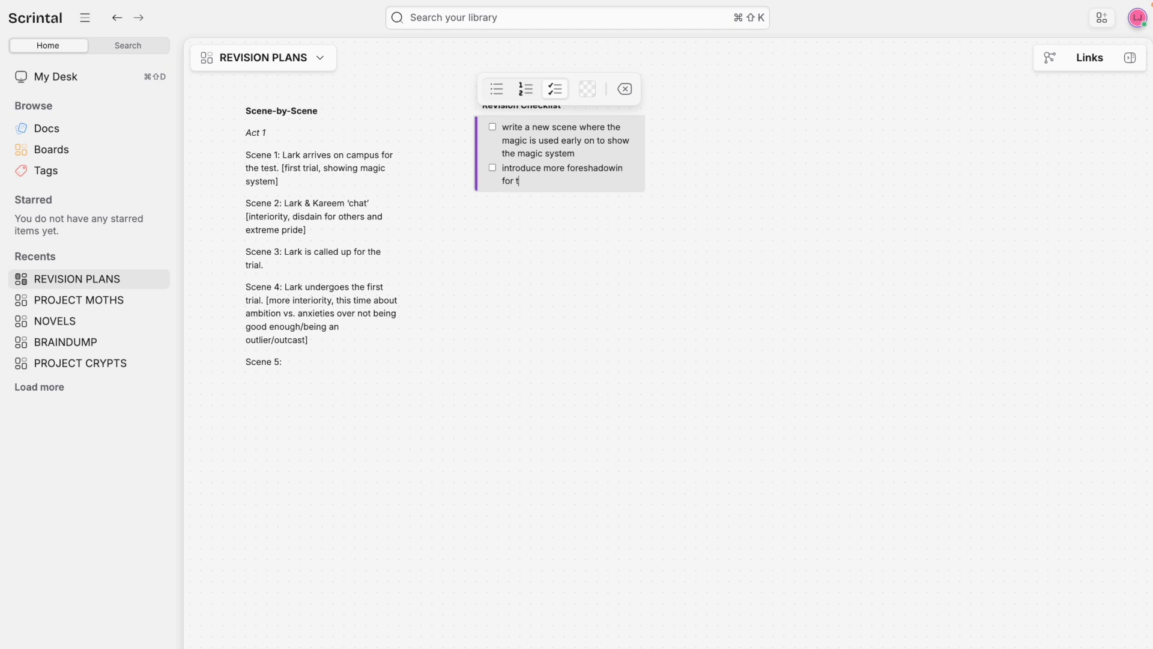
key(BackSpace)
key(BackSpace)
key(BackSpace)
text(for Lark's past)
Add the checklist item "write more introspection re: academia (start-of-arc thoughts)" and mark the new magic scene task as done
key(Return)
text(w)
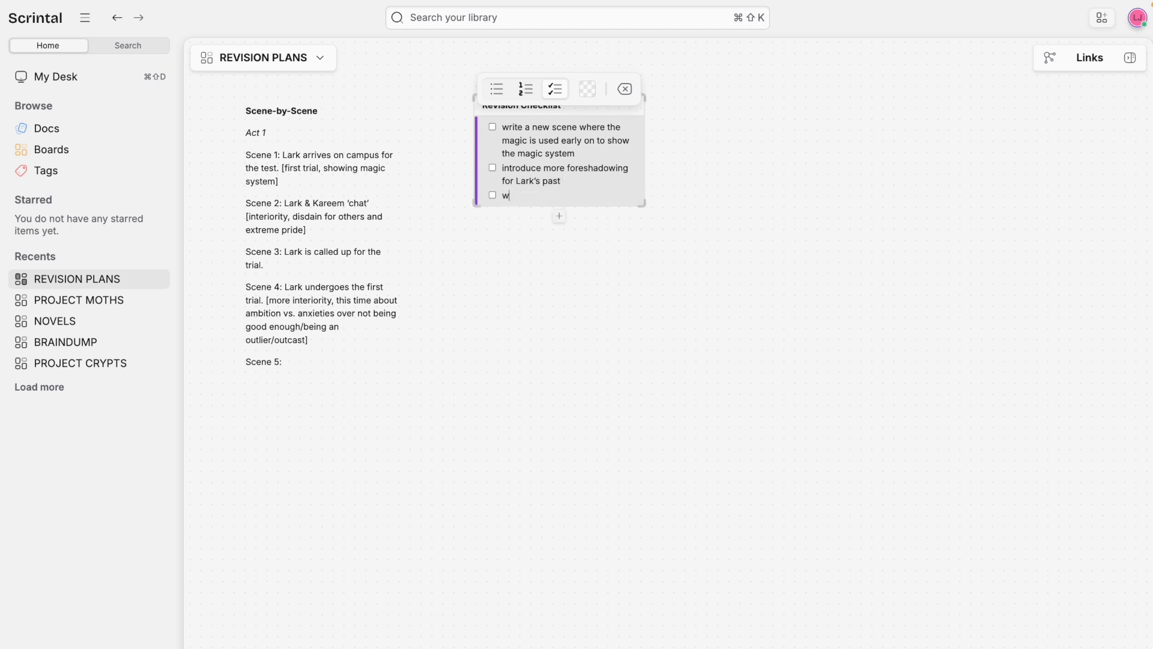
text(rite more introspection re: academia)
key(Return)
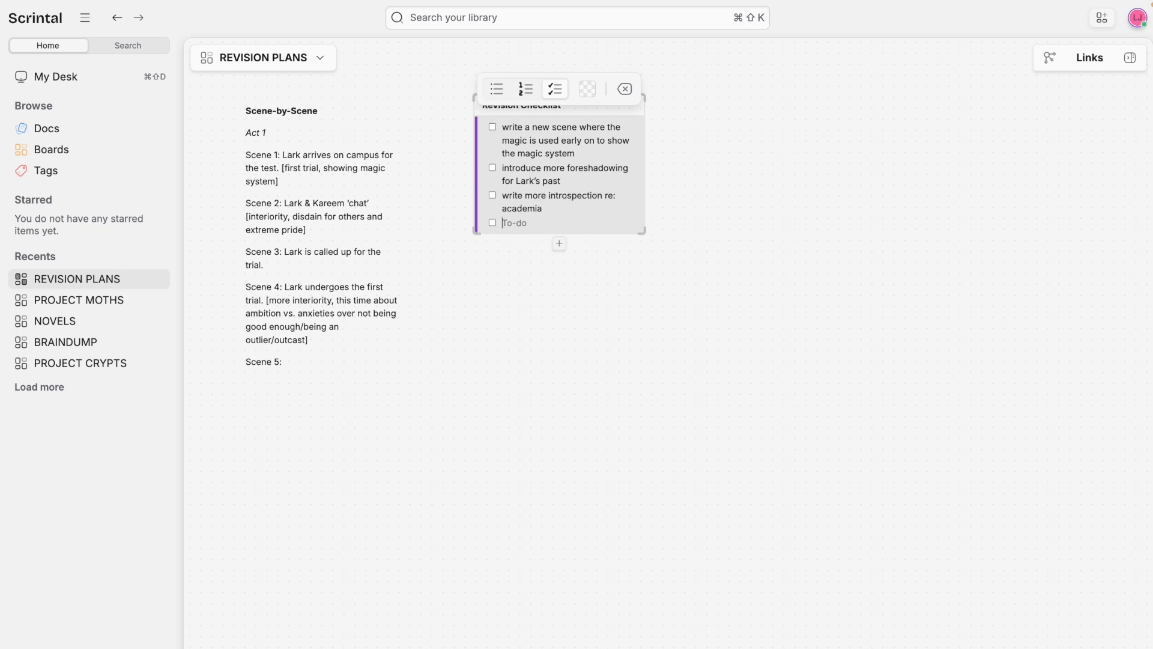
text((start-of-arc thoughts)
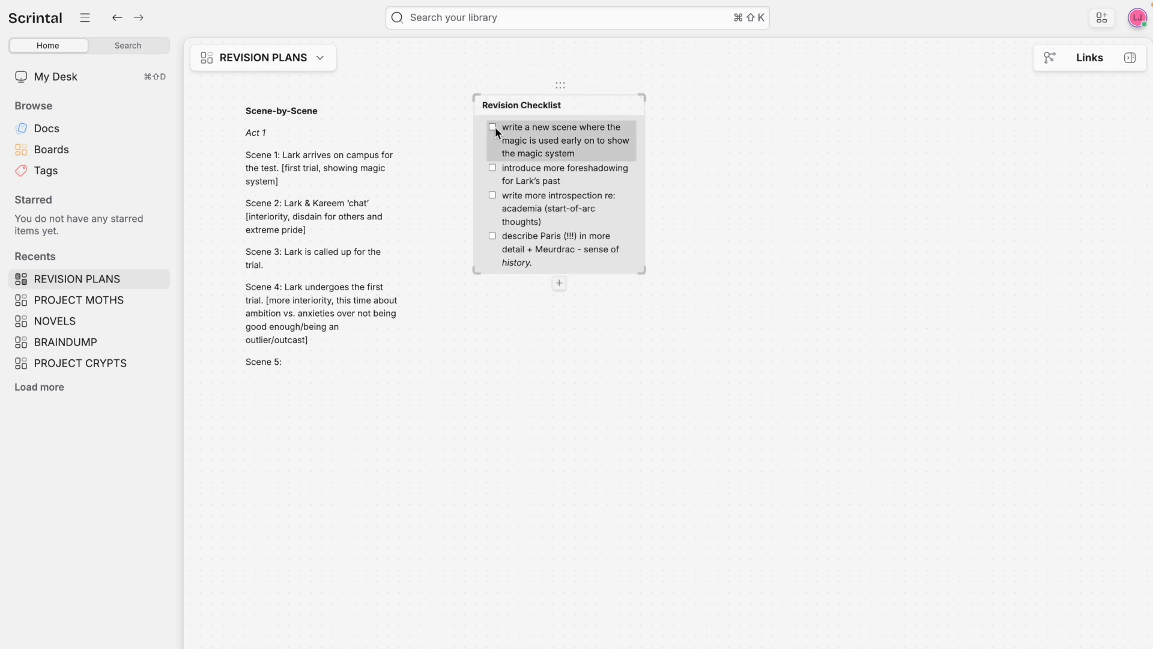
click(493, 128)
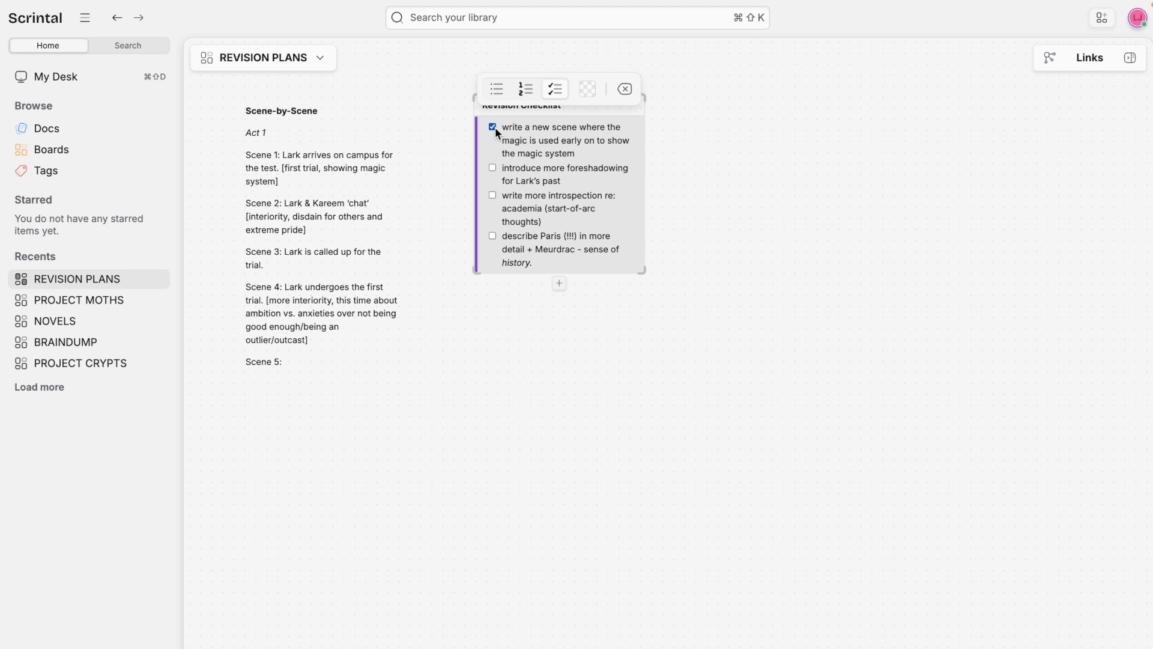